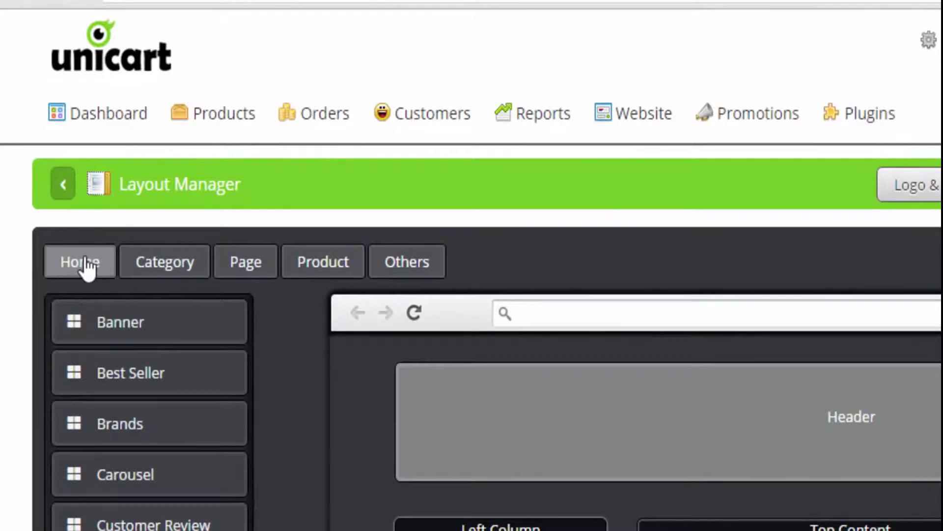
Step: Switch the Layout Manager from the Category layout to the Product page layout
{"action": "left_click", "coordinate": [179, 271]}
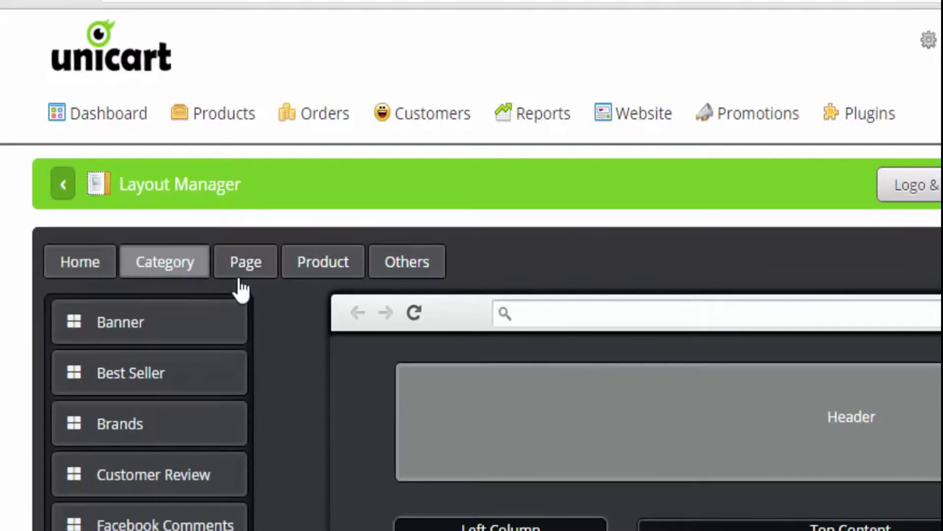
{"action": "left_click", "coordinate": [322, 269]}
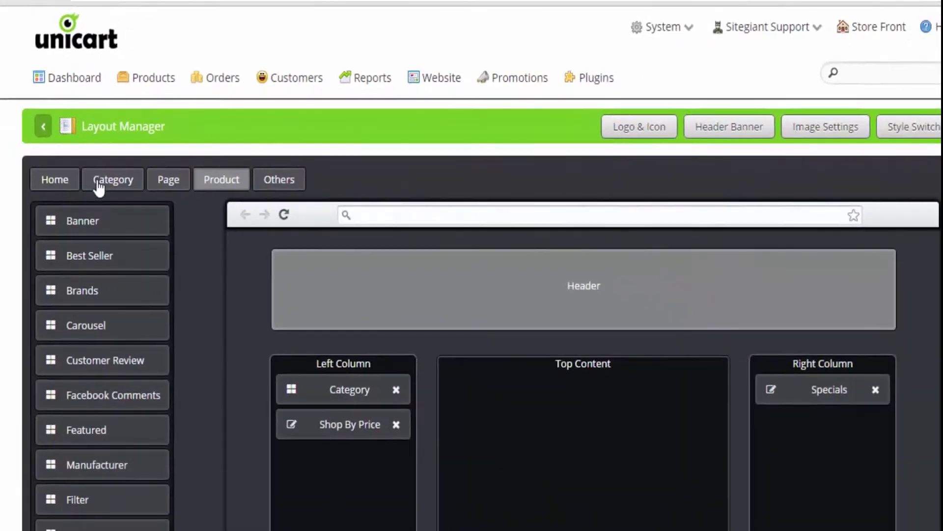
Step: Show the Home page layout and scroll through its Left Column, Top Content and Right Column modules
{"action": "left_click", "coordinate": [61, 180]}
{"action": "scroll", "coordinate": [246, 289], "scroll_direction": "down", "scroll_amount": 3}
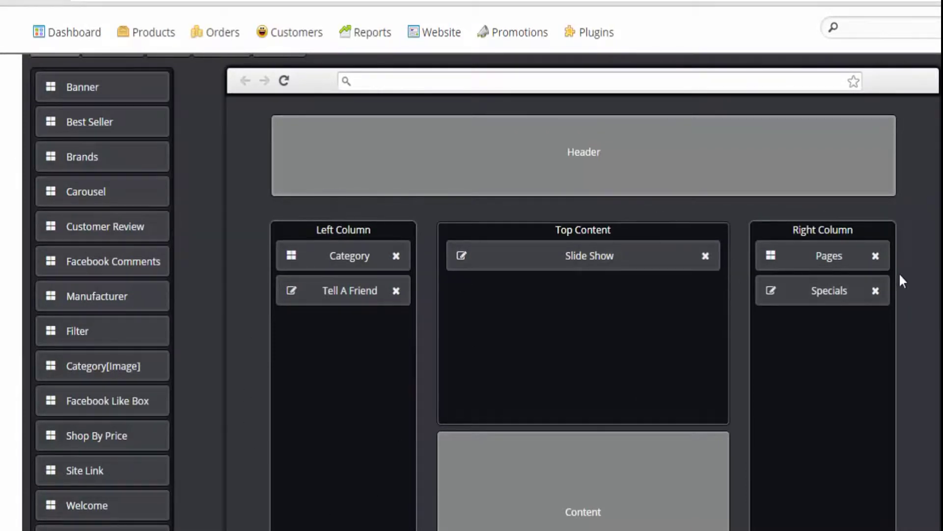
{"action": "scroll", "coordinate": [753, 323], "scroll_direction": "down", "scroll_amount": 9}
{"action": "scroll", "coordinate": [786, 275], "scroll_direction": "up", "scroll_amount": 9}
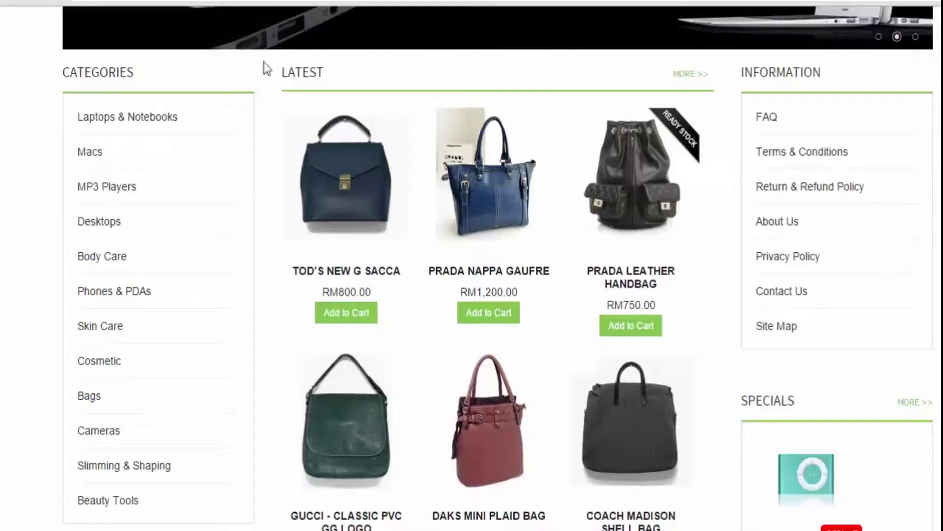
{"action": "scroll", "coordinate": [432, 211], "scroll_direction": "up", "scroll_amount": 3}
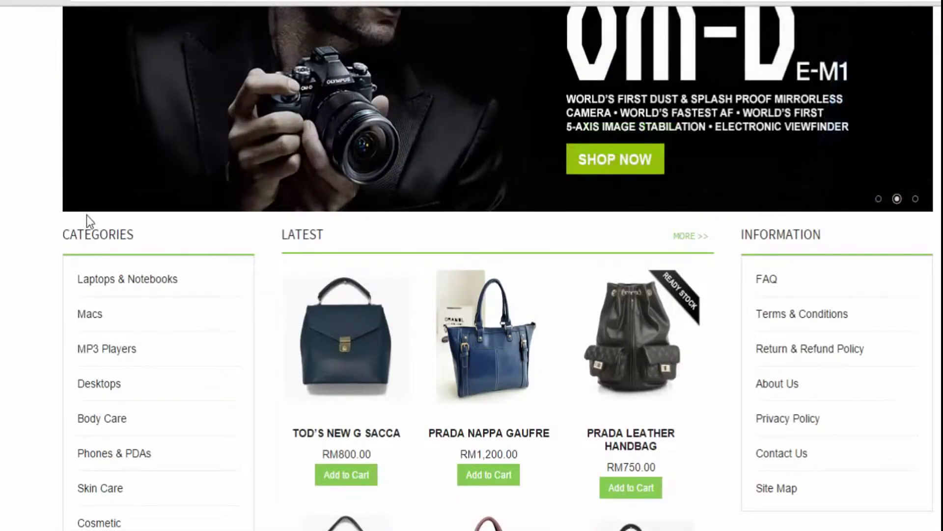
{"action": "scroll", "coordinate": [614, 229], "scroll_direction": "up", "scroll_amount": 6}
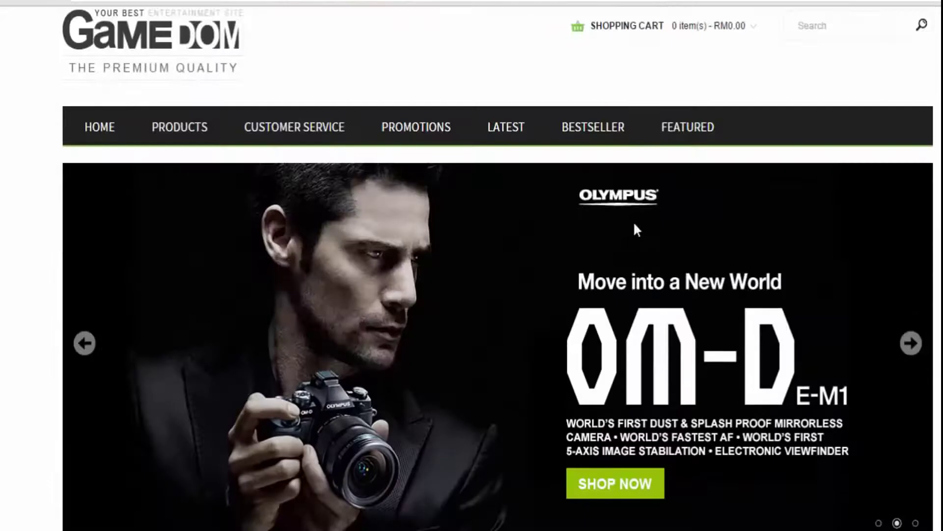
{"action": "scroll", "coordinate": [864, 407], "scroll_direction": "down", "scroll_amount": 10}
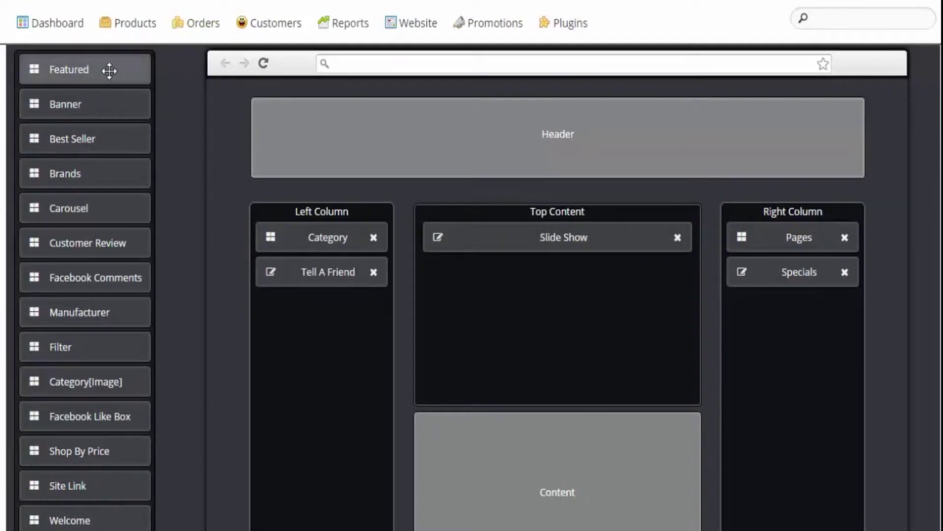
Step: Place the Featured module in the Home page's Bottom Content, above Latest
{"action": "left_click_drag", "start_coordinate": [108, 73], "coordinate": [558, 293]}
{"action": "scroll", "coordinate": [551, 267], "scroll_direction": "down", "scroll_amount": 5}
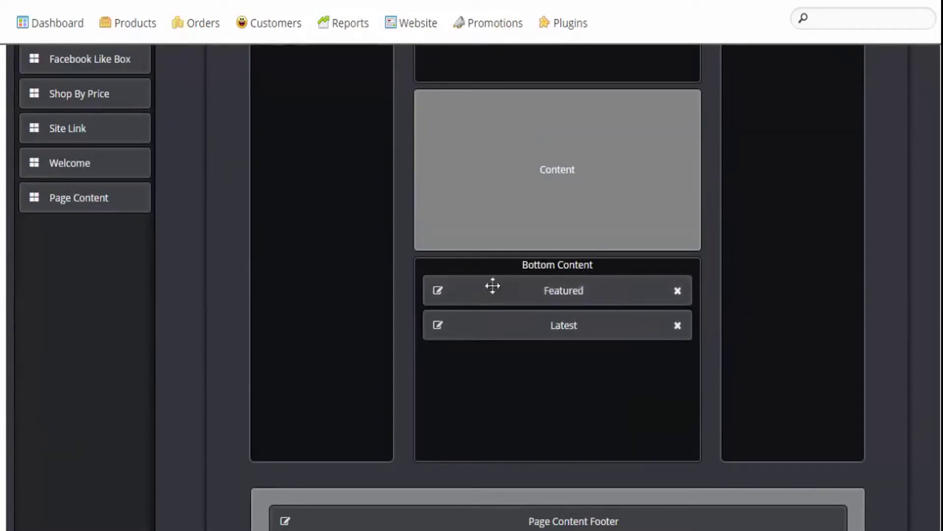
Step: Give the Featured module a limit of 6 products and 170 × 170 images, and save it
{"action": "left_click", "coordinate": [438, 292]}
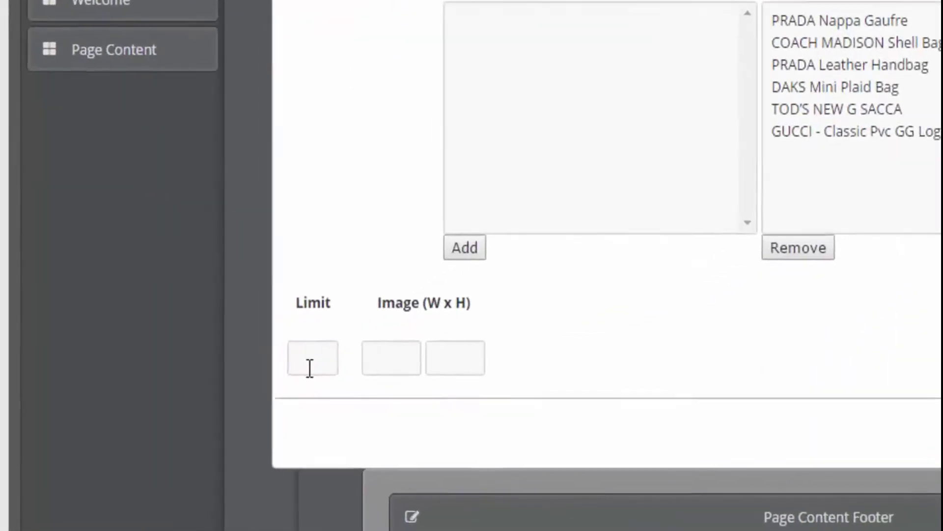
{"action": "left_click", "coordinate": [216, 409]}
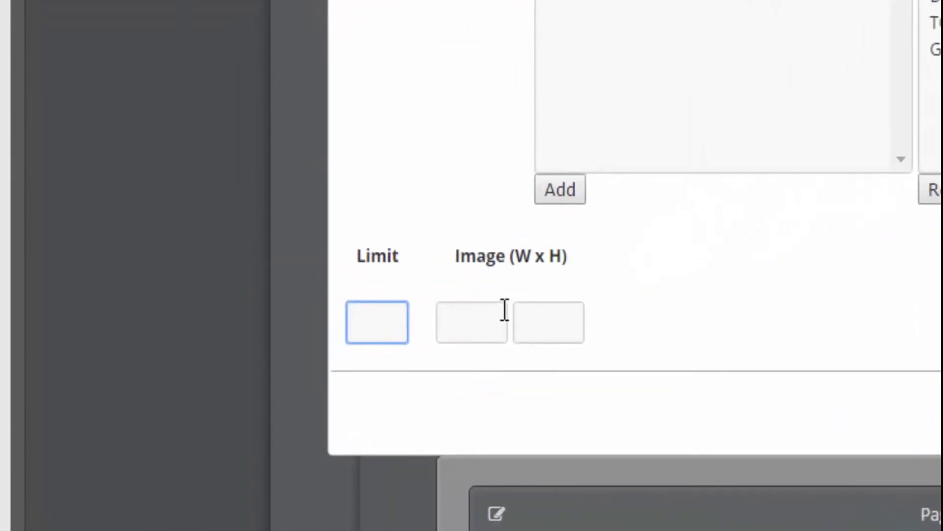
{"action": "type", "text": "6"}
{"action": "left_click", "coordinate": [471, 323]}
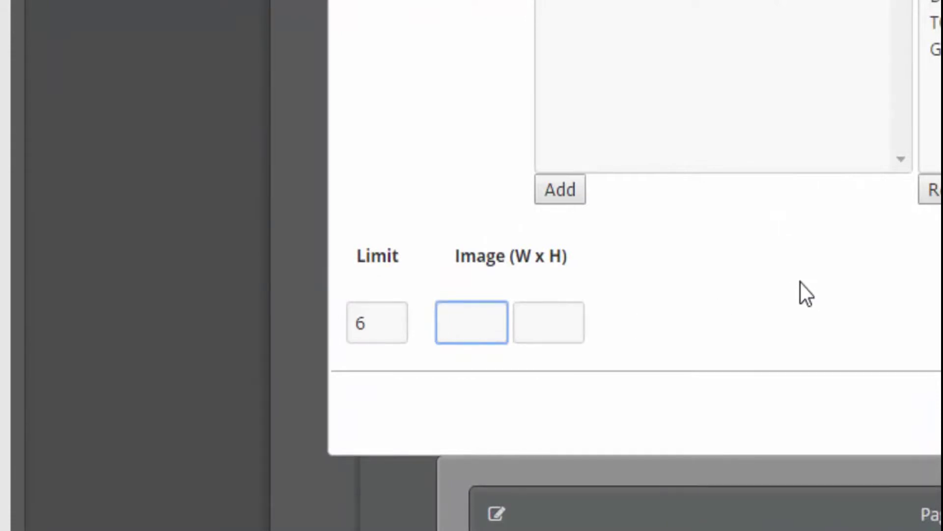
{"action": "type", "text": "170"}
{"action": "left_click", "coordinate": [565, 315]}
{"action": "type", "text": "170"}
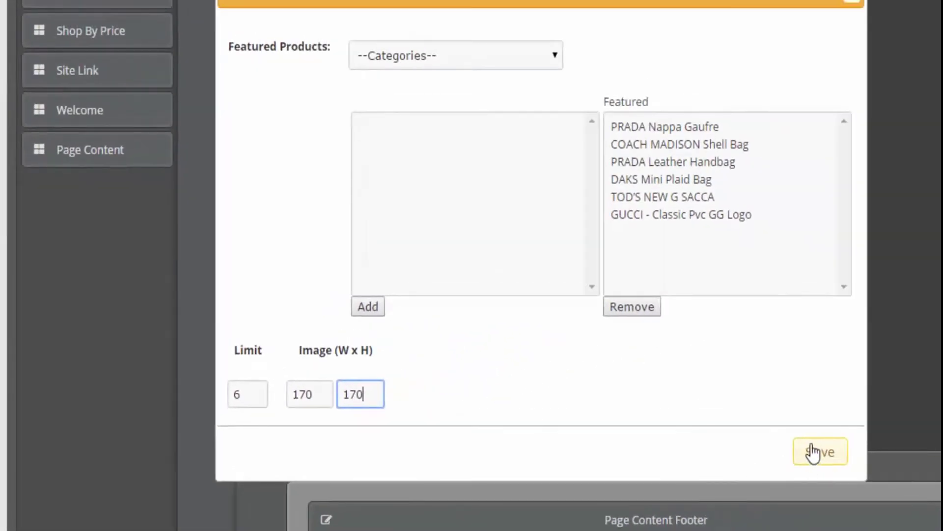
{"action": "left_click", "coordinate": [817, 448]}
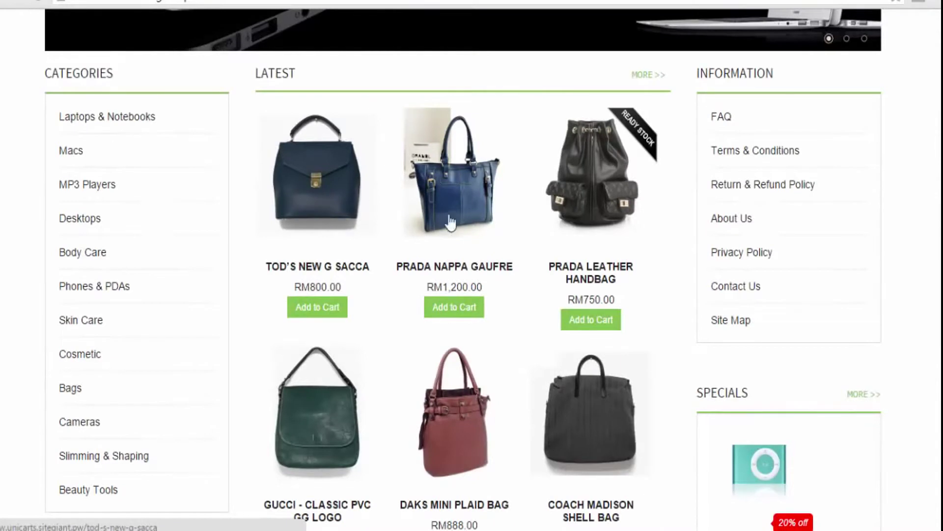
Step: Refresh the storefront homepage and scroll down to check the new Featured bags section
{"action": "left_click", "coordinate": [606, 215]}
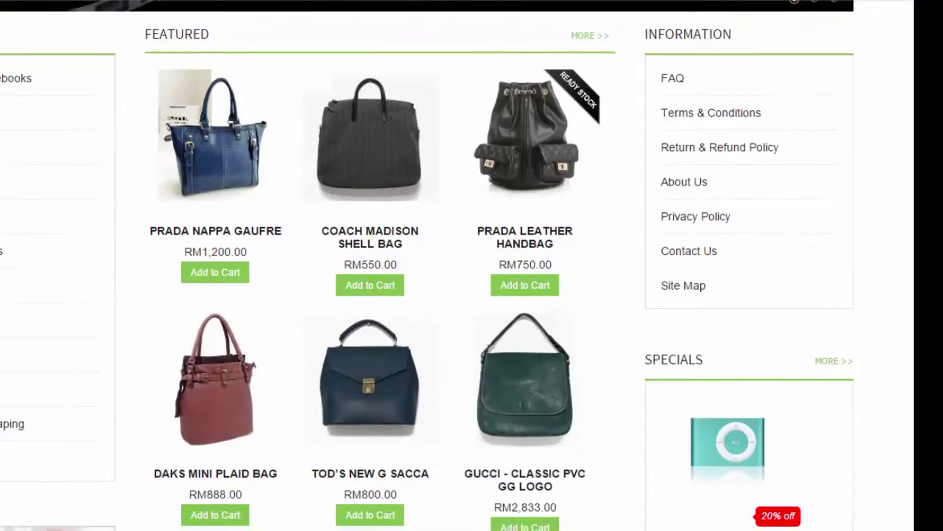
{"action": "scroll", "coordinate": [638, 213], "scroll_direction": "down", "scroll_amount": 4}
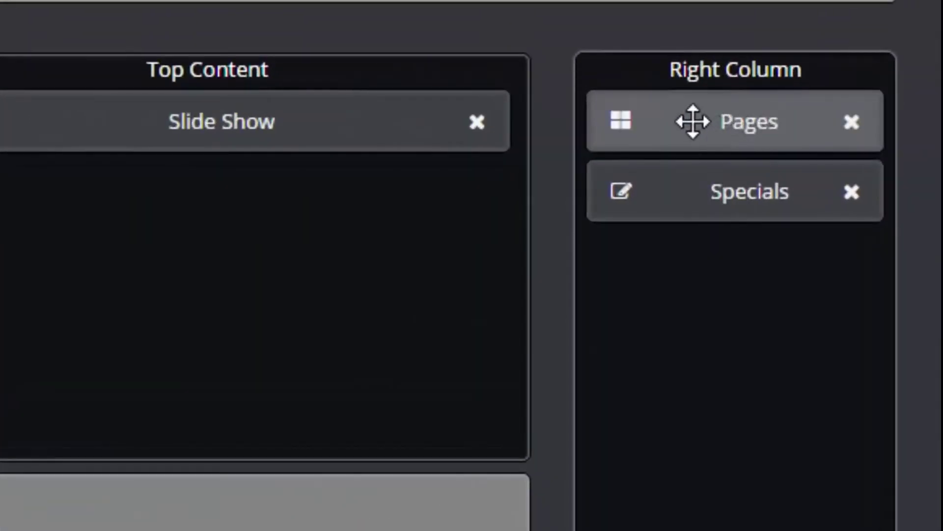
Step: Drag Pages below Specials in the Home page's Right Column
{"action": "left_click_drag", "start_coordinate": [701, 123], "coordinate": [718, 204]}
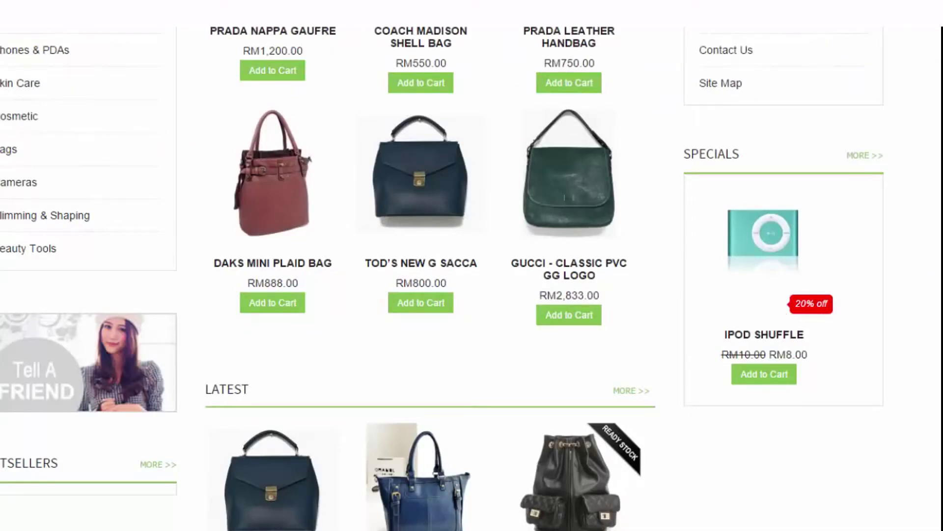
Step: Reload the storefront with F5 and check that Specials now appears above Information
{"action": "scroll", "coordinate": [442, 278], "scroll_direction": "up", "scroll_amount": 5}
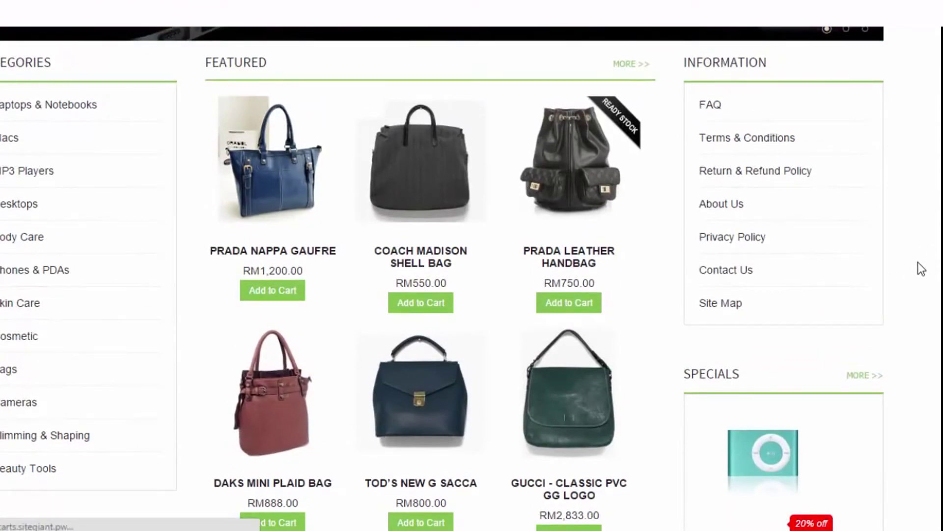
{"action": "key", "text": "F5"}
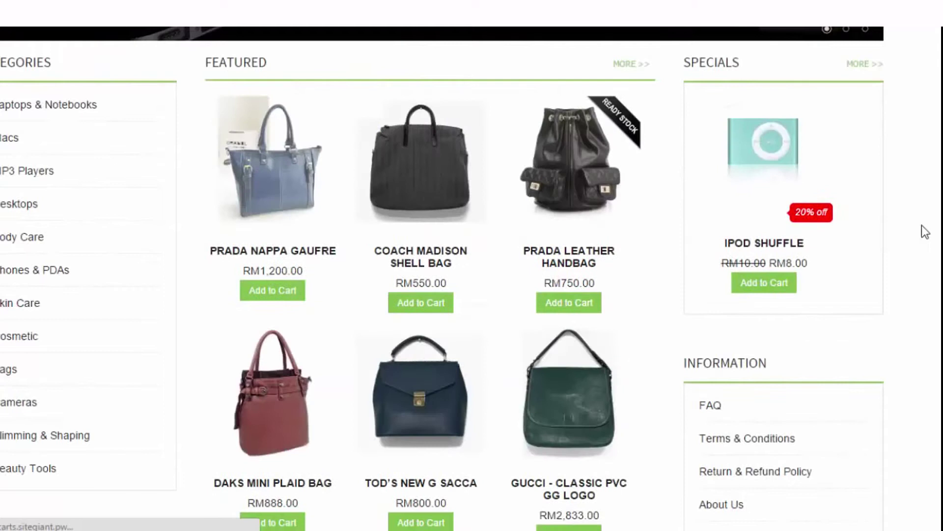
{"action": "scroll", "coordinate": [777, 409], "scroll_direction": "down", "scroll_amount": 5}
{"action": "scroll", "coordinate": [778, 408], "scroll_direction": "up", "scroll_amount": 5}
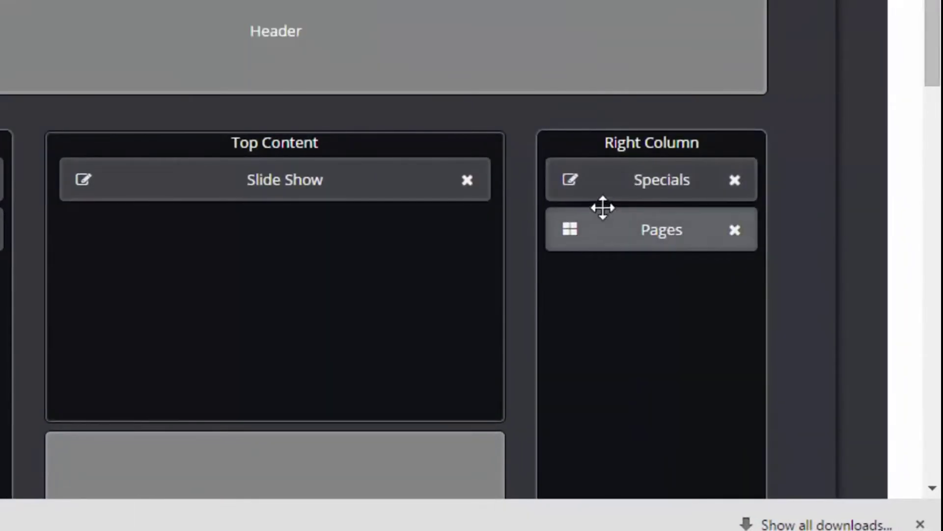
Step: Delete Specials and then Pages from the Home Right Column, leaving it empty
{"action": "left_click", "coordinate": [732, 183]}
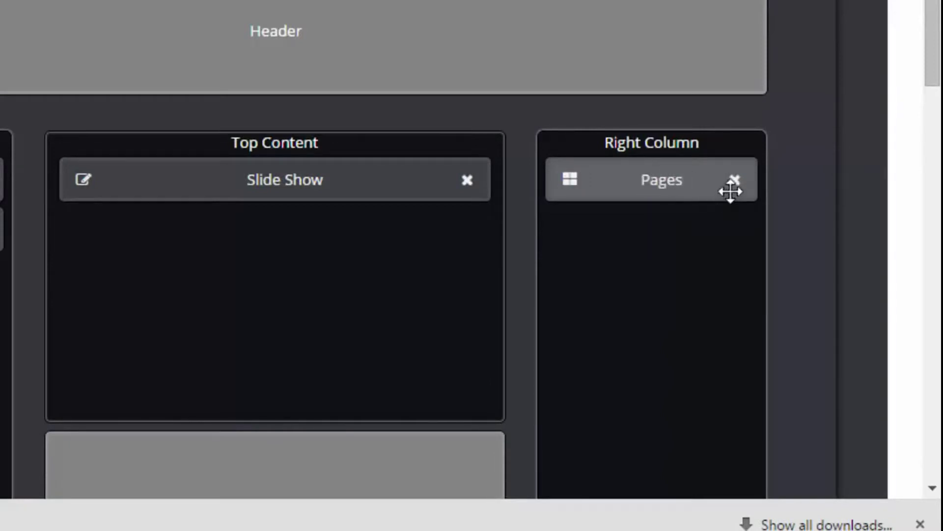
{"action": "left_click", "coordinate": [736, 182]}
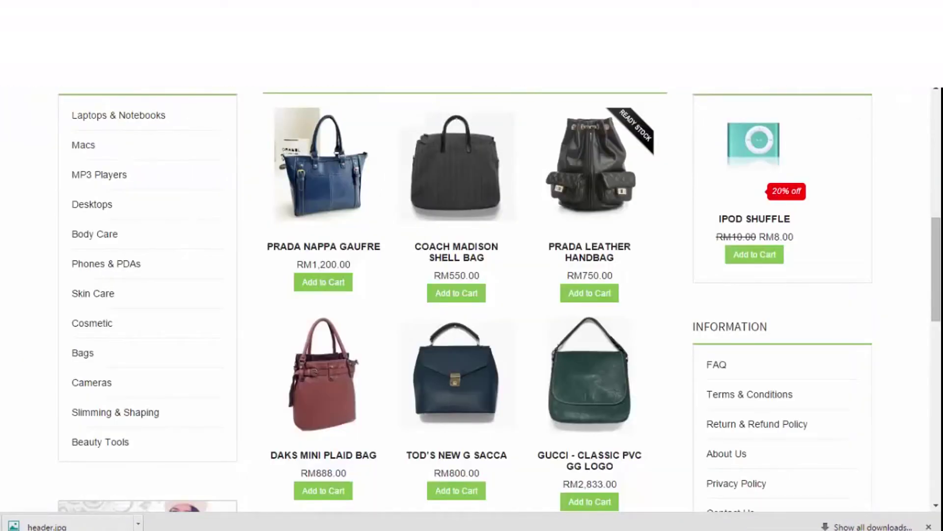
Step: Reload the storefront so the Featured bags widen into the freed right-column space
{"action": "left_click", "coordinate": [282, 157]}
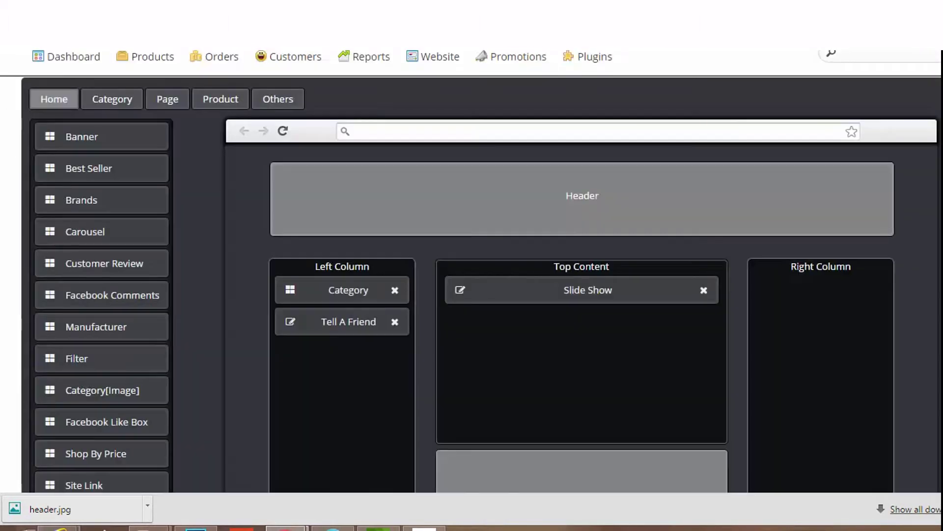
Step: Choose background2.png as the Style Switcher background image, save it and dismiss the confirmation
{"action": "scroll", "coordinate": [907, 126], "scroll_direction": "up", "scroll_amount": 2}
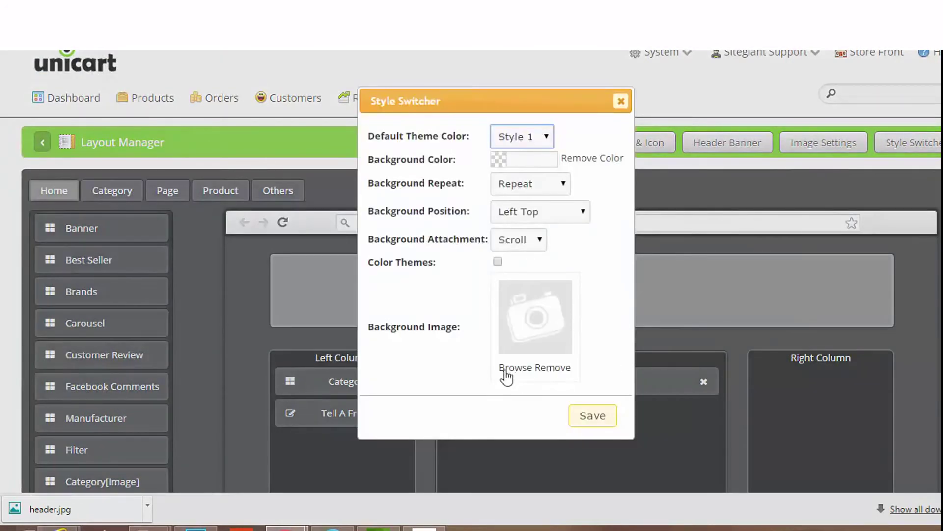
{"action": "left_click", "coordinate": [504, 369]}
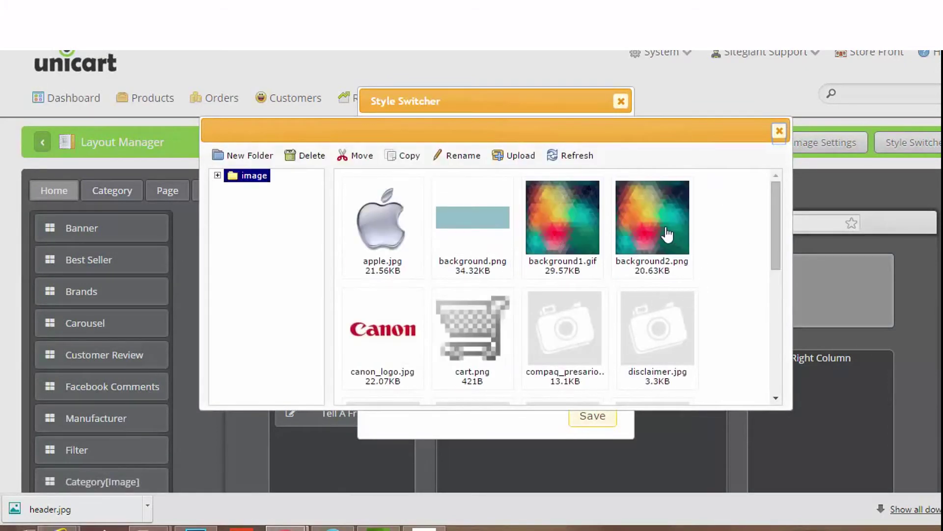
{"action": "scroll", "coordinate": [658, 336], "scroll_direction": "down", "scroll_amount": 3}
{"action": "scroll", "coordinate": [659, 335], "scroll_direction": "up", "scroll_amount": 4}
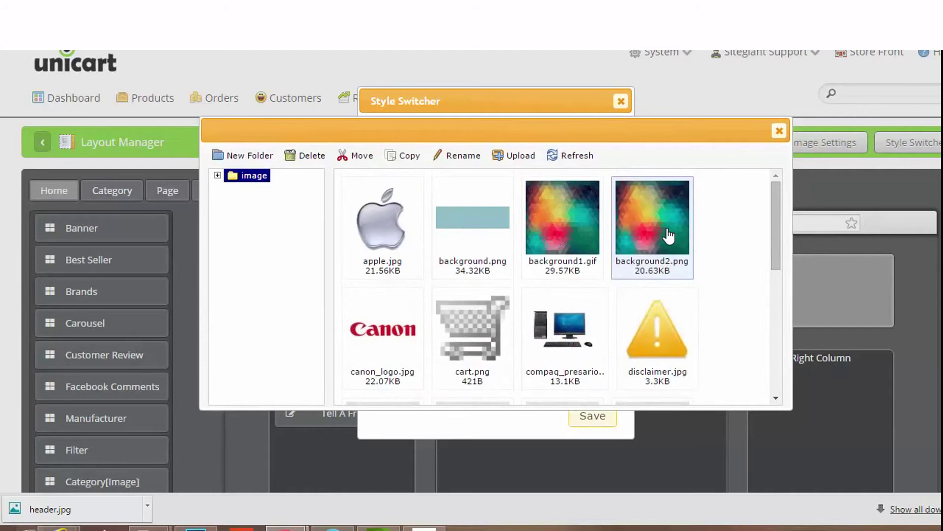
{"action": "double_click", "coordinate": [666, 179]}
{"action": "left_click", "coordinate": [593, 418]}
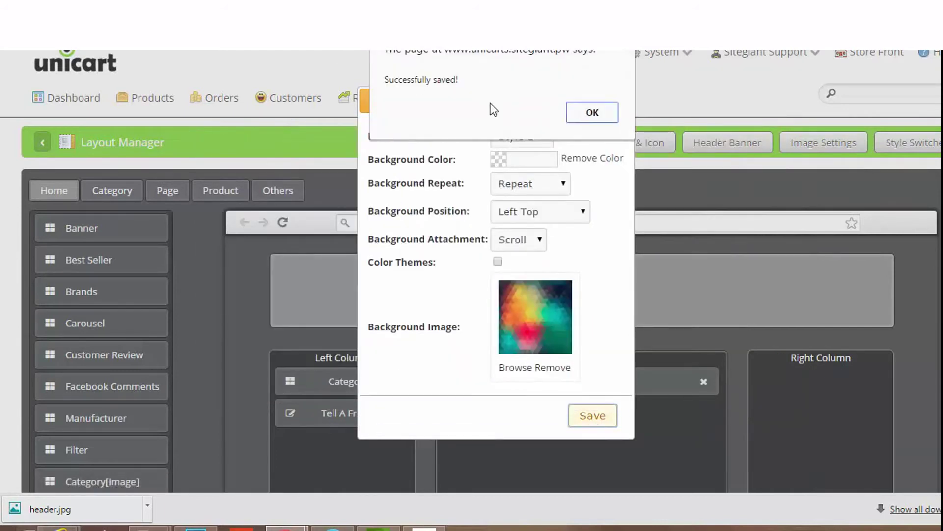
{"action": "left_click", "coordinate": [592, 112]}
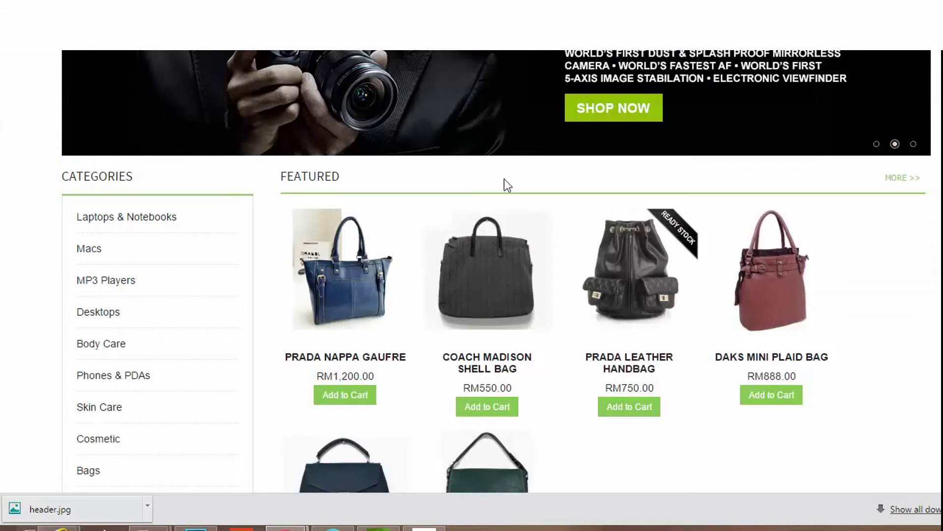
Step: Reload the Unicart storefront and scroll through it to check the colorful geometric background
{"action": "left_click", "coordinate": [629, 227]}
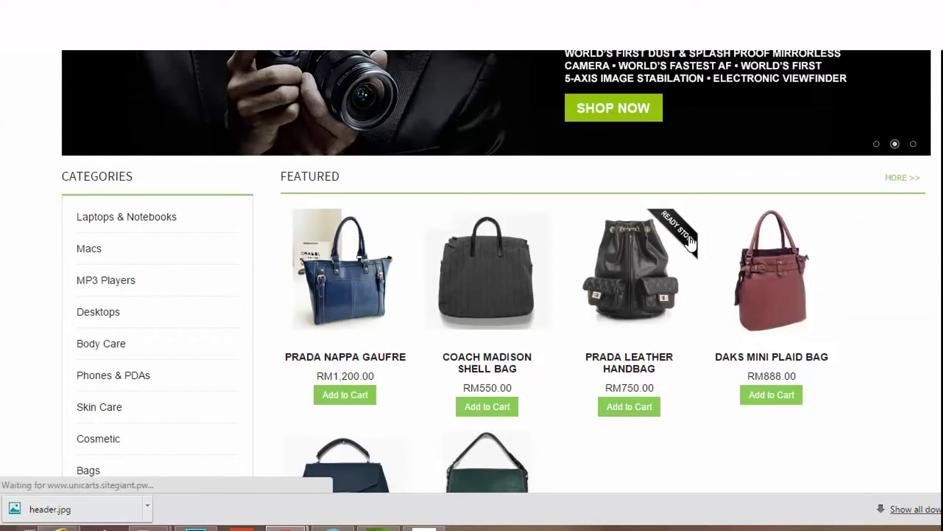
{"action": "scroll", "coordinate": [825, 258], "scroll_direction": "up", "scroll_amount": 3}
{"action": "scroll", "coordinate": [826, 254], "scroll_direction": "up", "scroll_amount": 5}
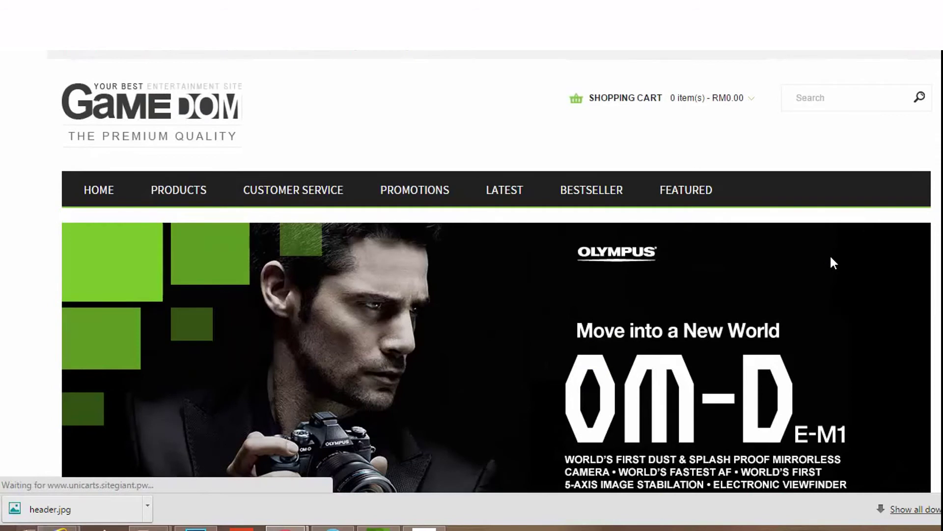
{"action": "scroll", "coordinate": [830, 254], "scroll_direction": "down", "scroll_amount": 8}
{"action": "scroll", "coordinate": [834, 263], "scroll_direction": "up", "scroll_amount": 8}
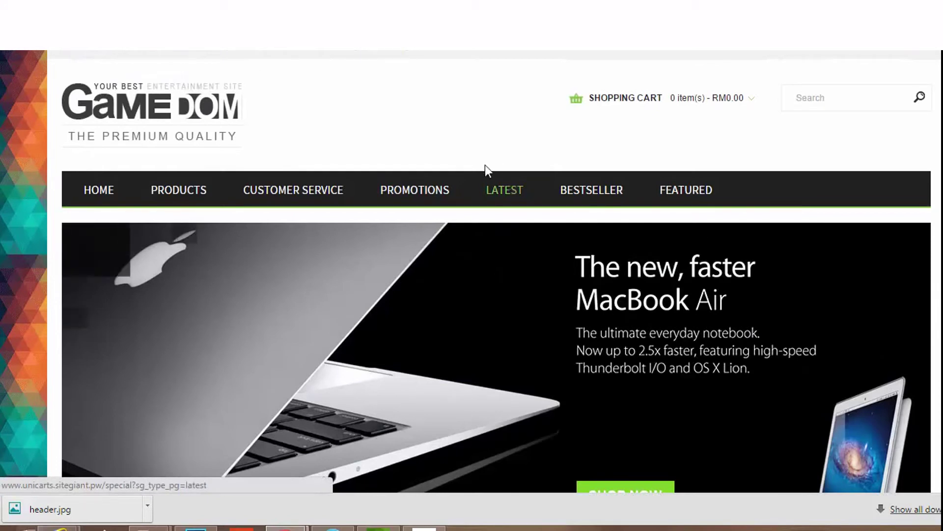
{"action": "key", "text": "ctrl+Tab"}
{"action": "scroll", "coordinate": [437, 255], "scroll_direction": "down", "scroll_amount": 4}
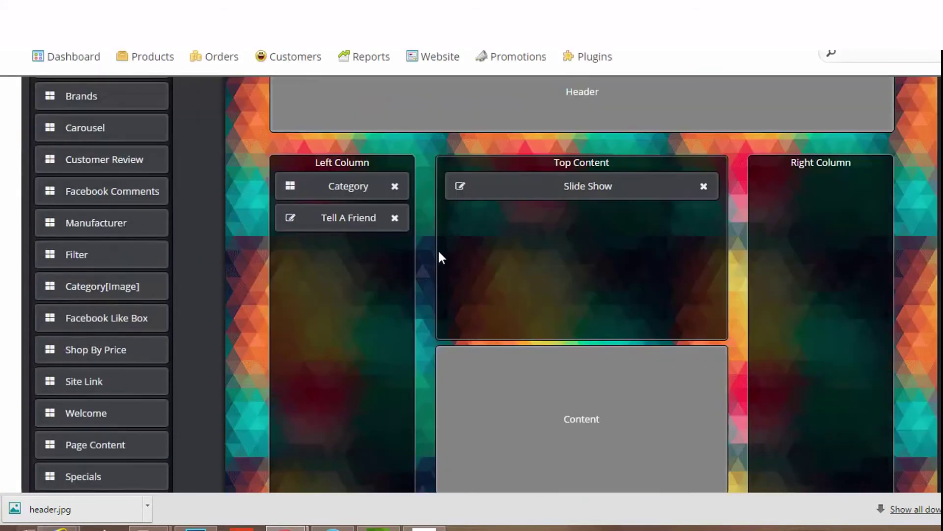
{"action": "scroll", "coordinate": [457, 243], "scroll_direction": "up", "scroll_amount": 2}
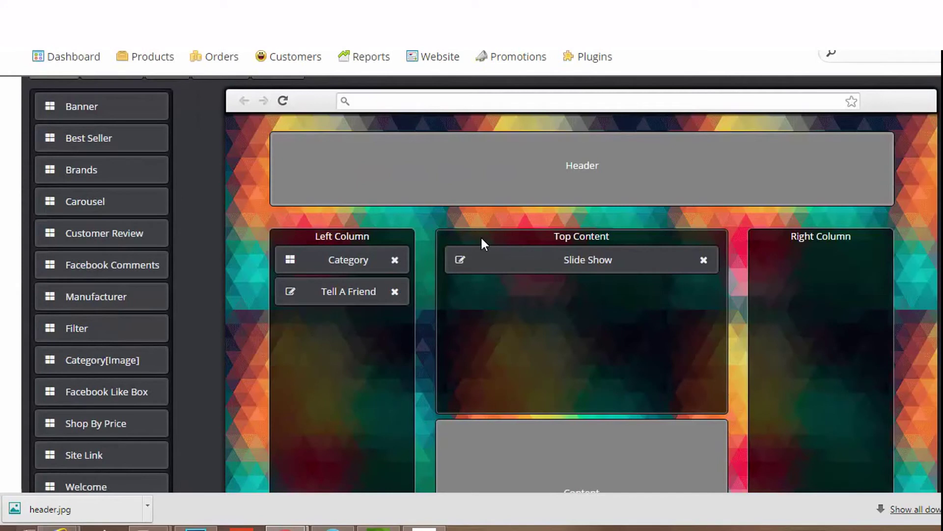